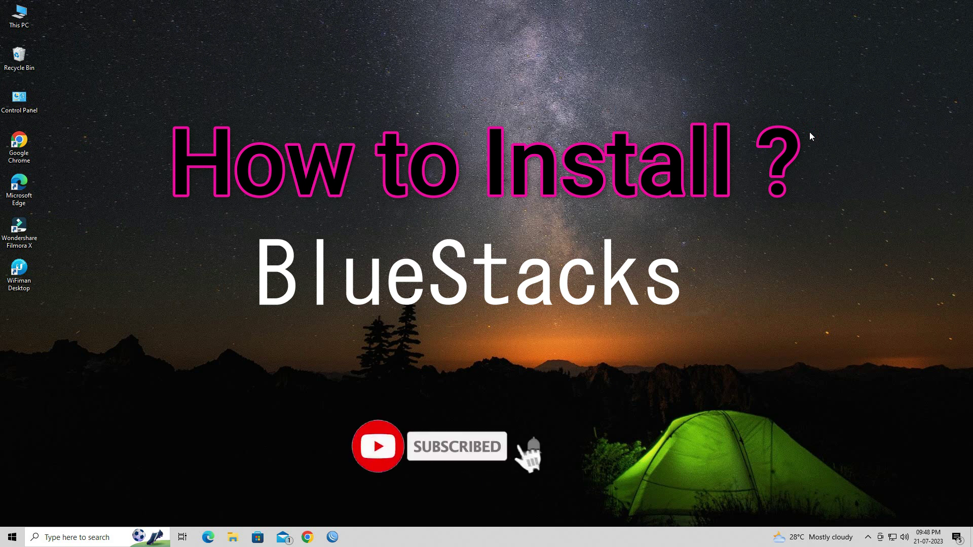
- Open Google Chrome and search the web for "bluestacks 5"
left_click(313, 532)
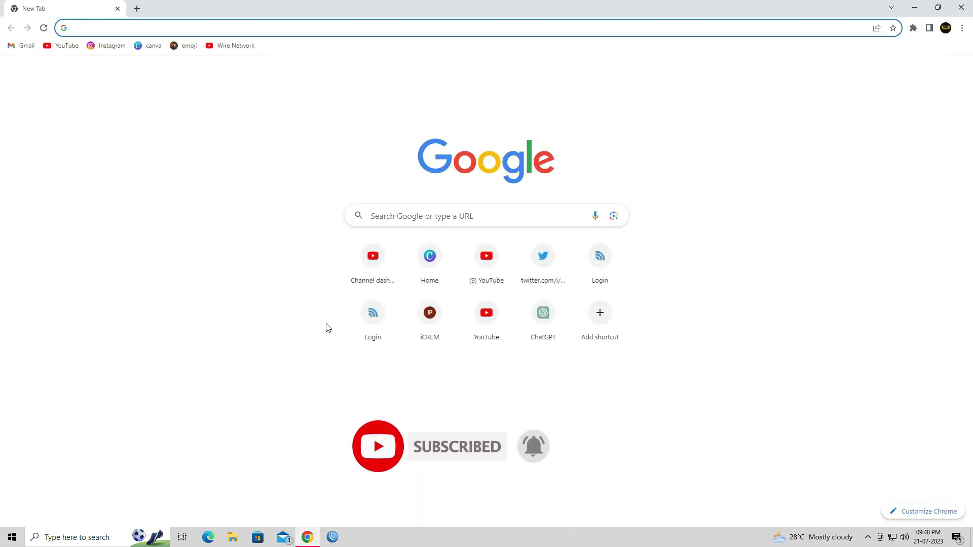
type("bluestacks 5")
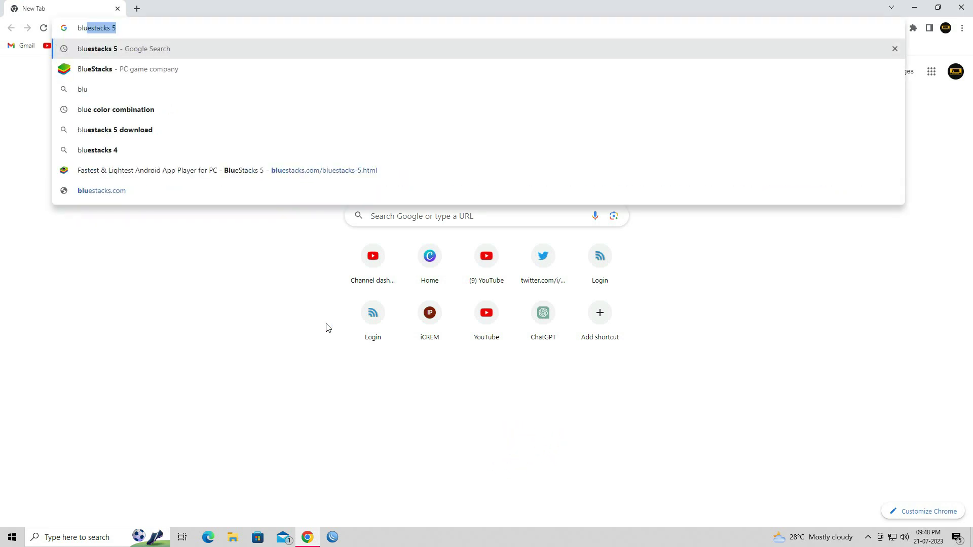
key("Right")
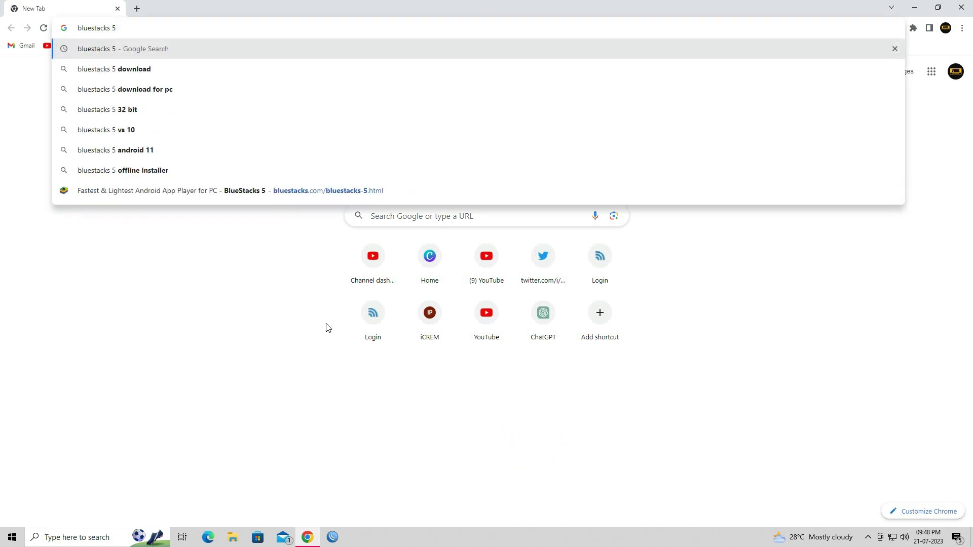
key("Return")
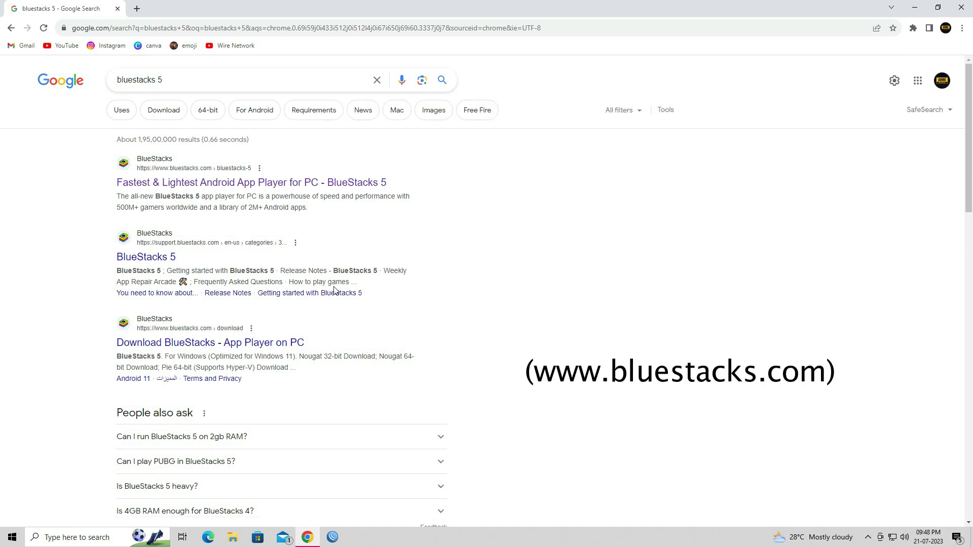
- Download the BlueStacks installer from the bluestacks.com BlueStacks 5 page and show the downloaded file in its folder
left_click(275, 184)
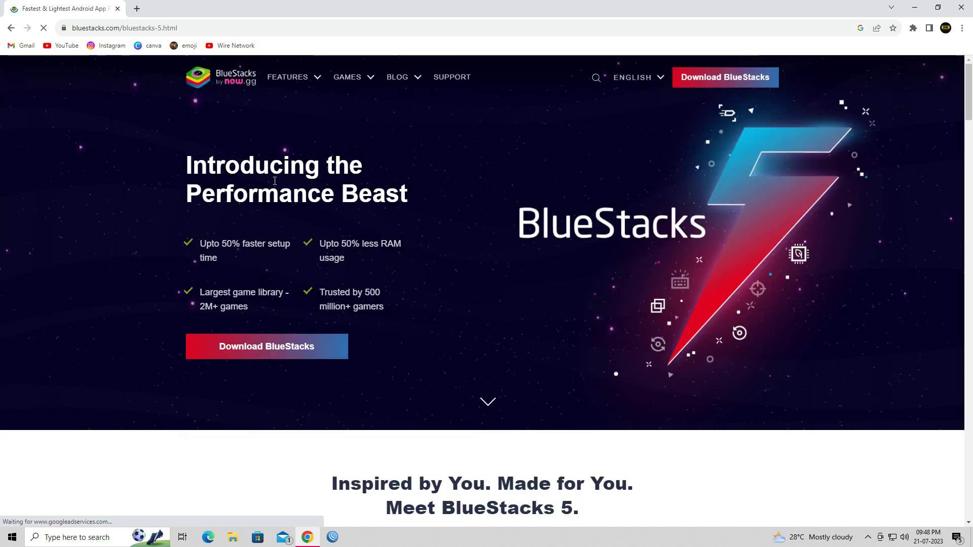
left_click(305, 348)
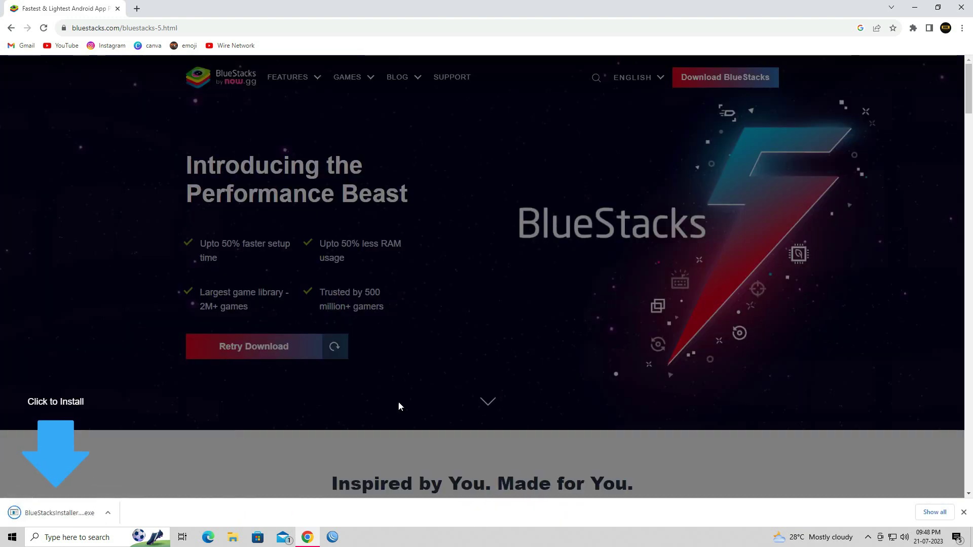
left_click(935, 512)
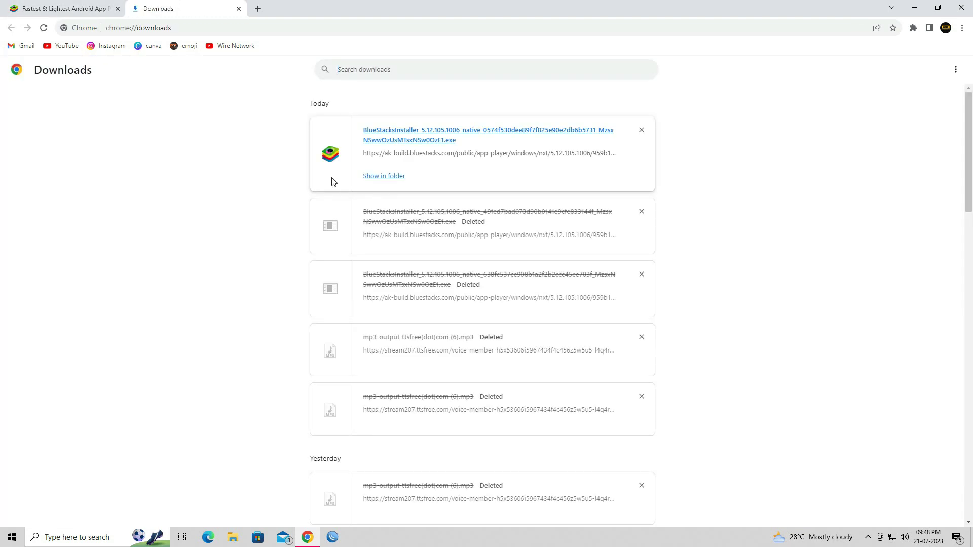
left_click(366, 176)
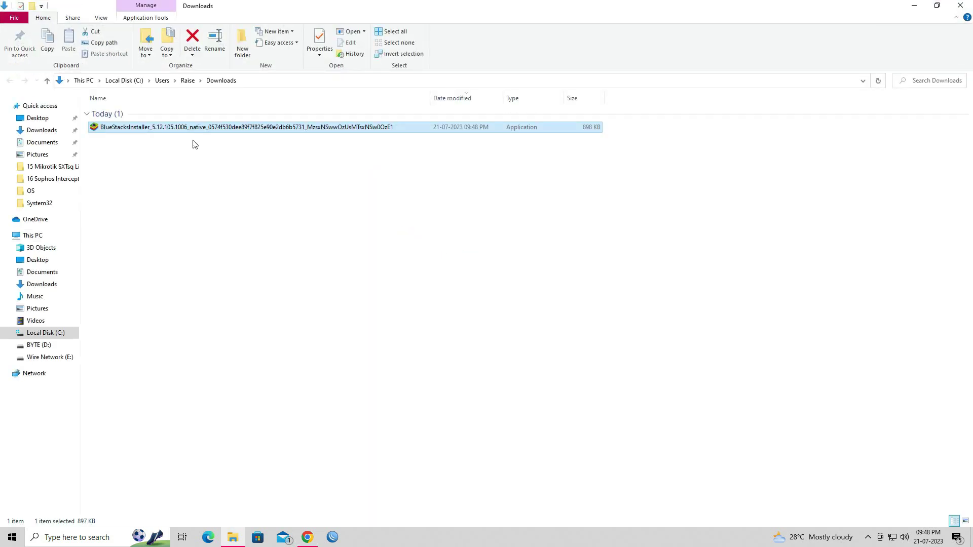
- Run the downloaded BlueStacks installer, clearing the other windows from the desktop, and install the app player without customizing the installation
double_click(186, 127)
right_click(186, 129)
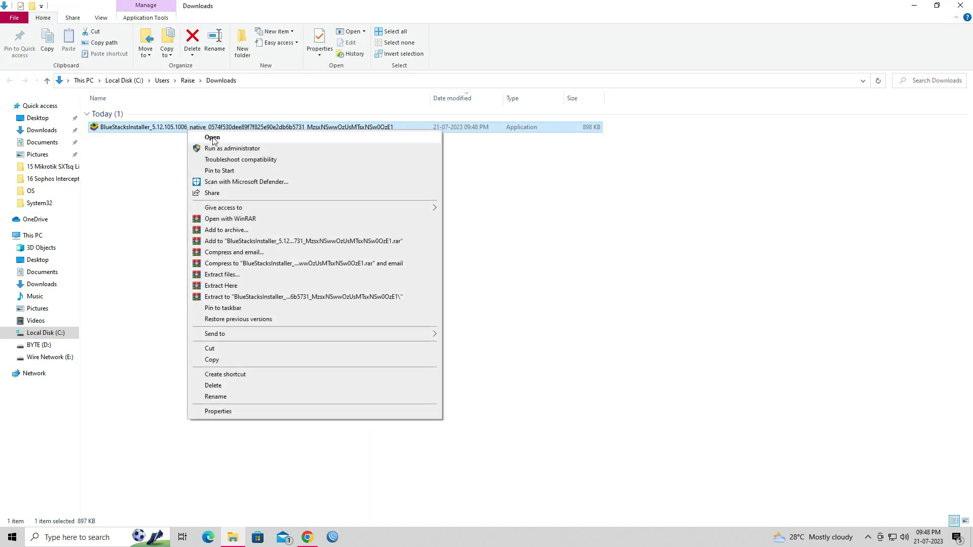
left_click(220, 141)
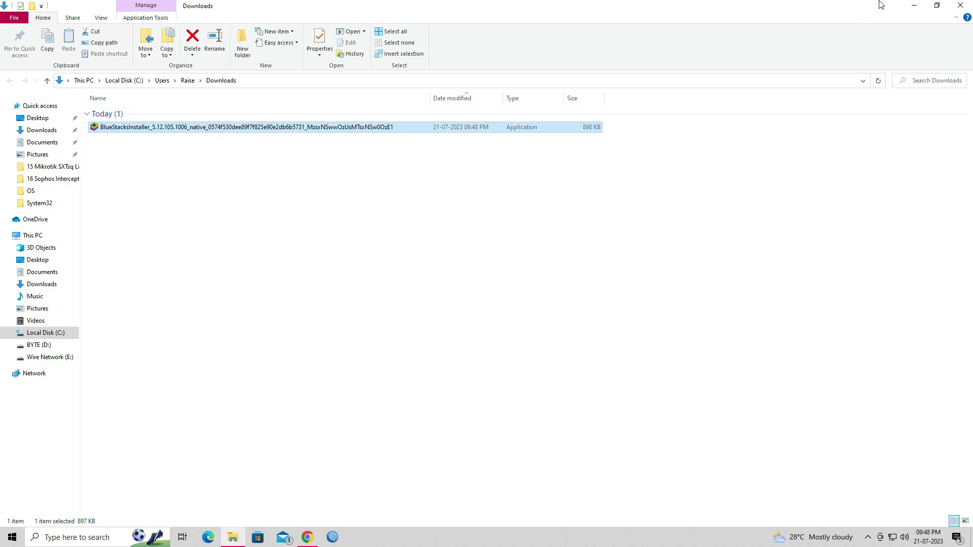
left_click(914, 5)
left_click(911, 4)
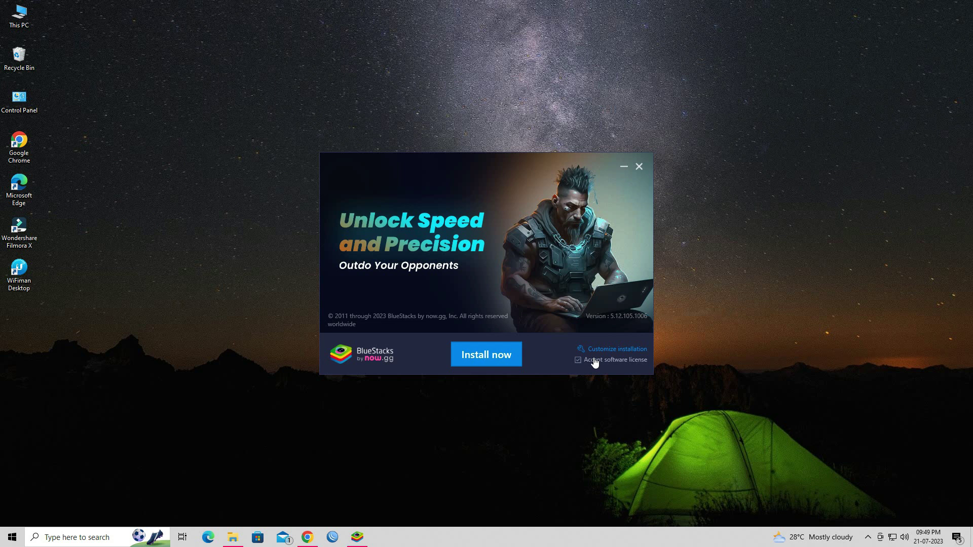
left_click(503, 356)
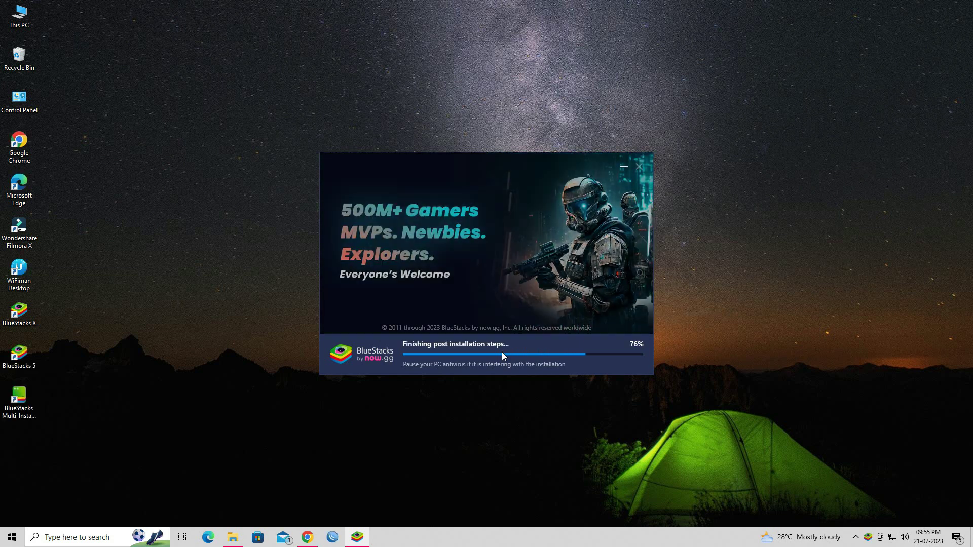
left_click(965, 423)
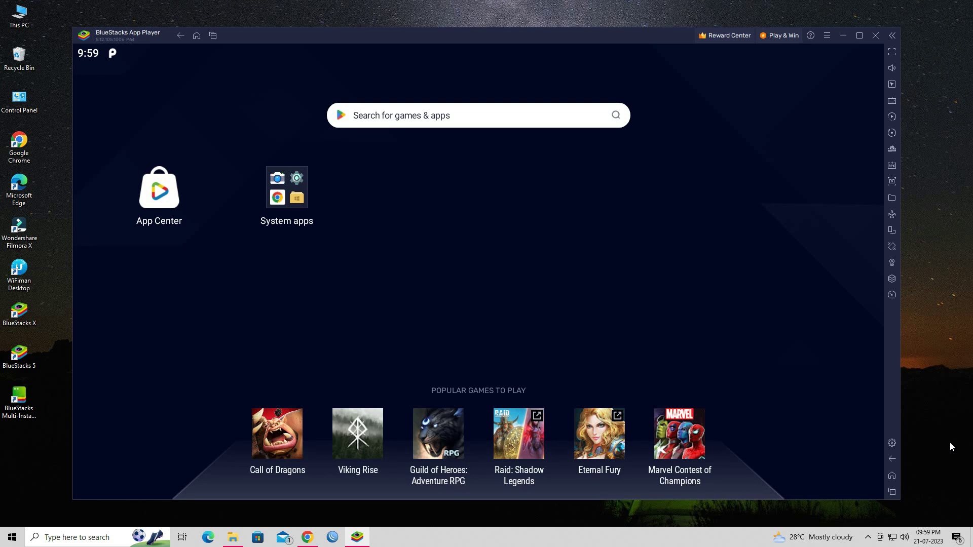
- Maximize the BlueStacks App Player and search its games and apps for "instagram"
left_click(517, 117)
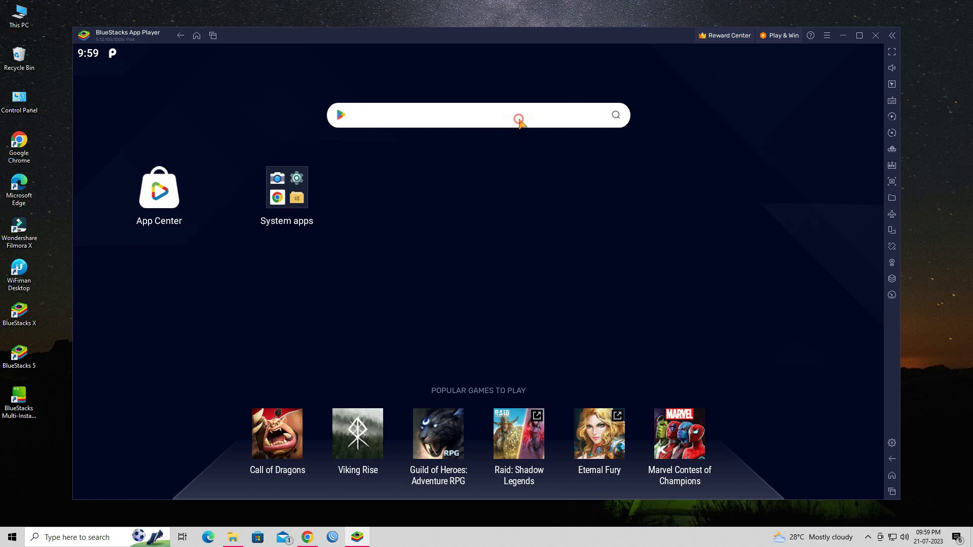
left_click(860, 35)
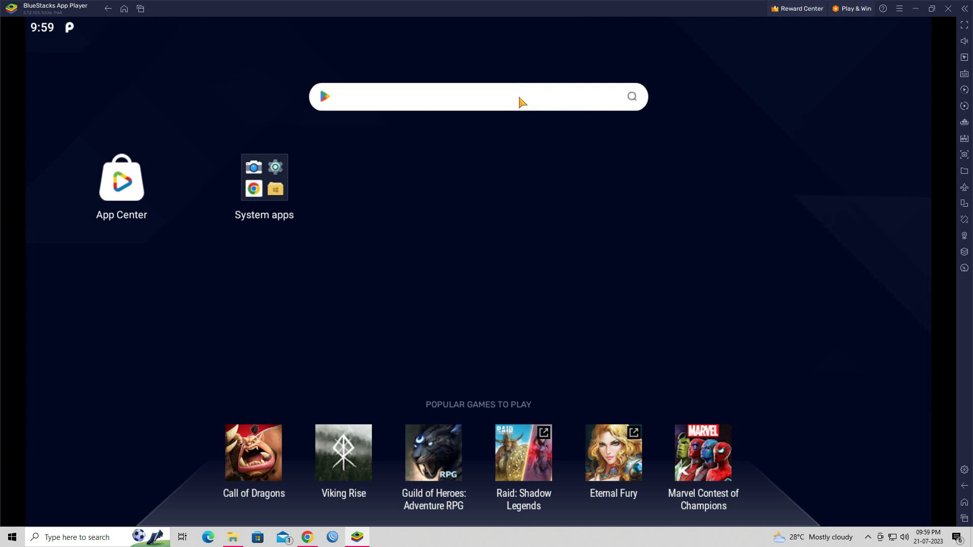
type("instagram")
key("Return")
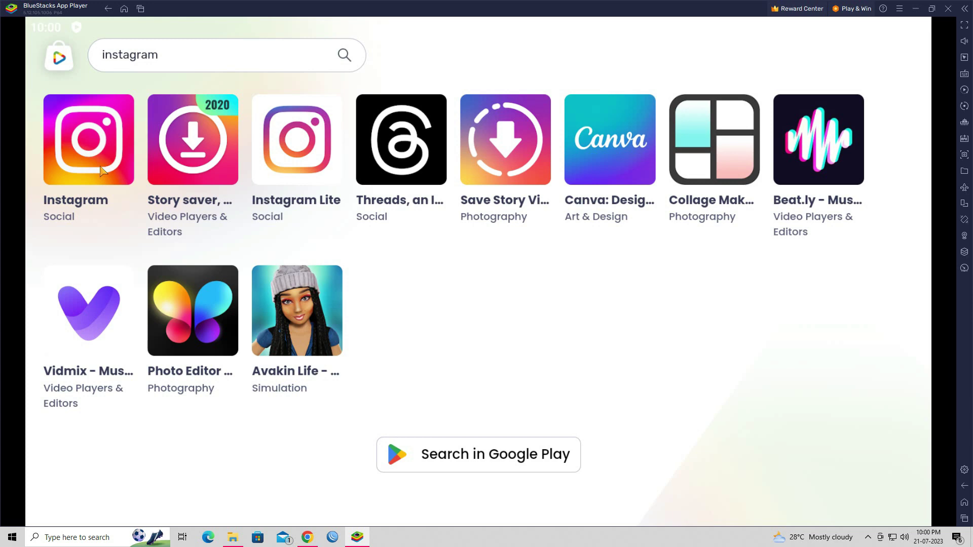
- Install the Instagram app from the search results and restore the player to a smaller window that leaves the desktop shortcuts visible
left_click(101, 170)
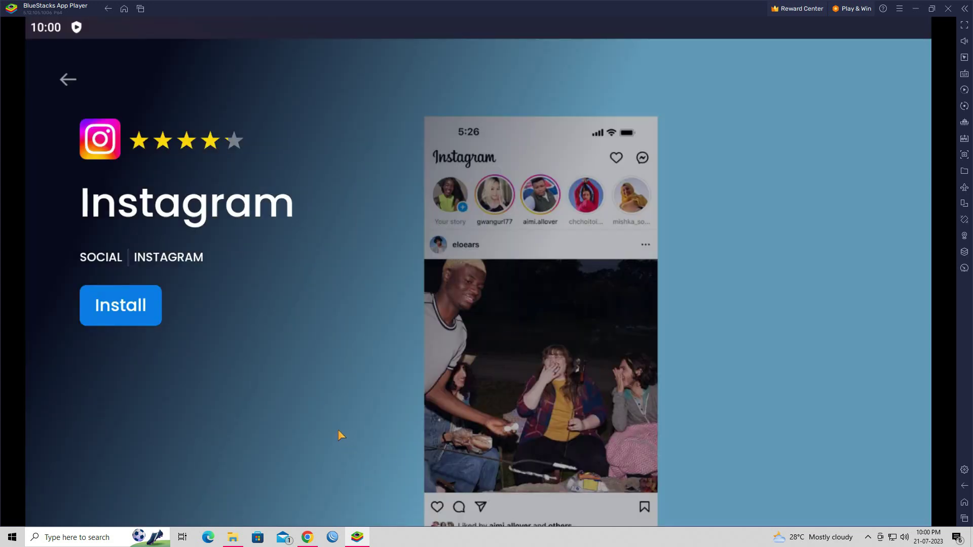
left_click(131, 307)
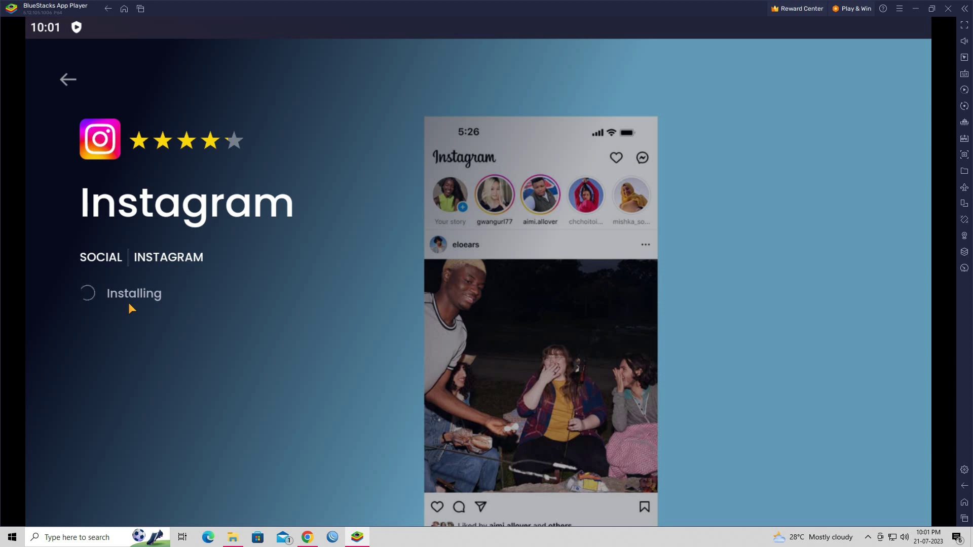
left_click(931, 9)
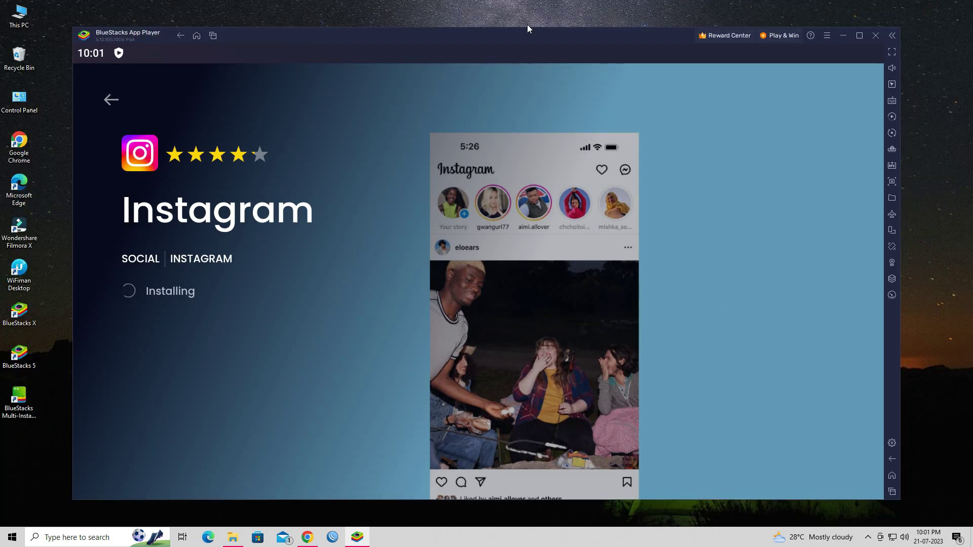
left_click_drag(527, 35, 543, 24)
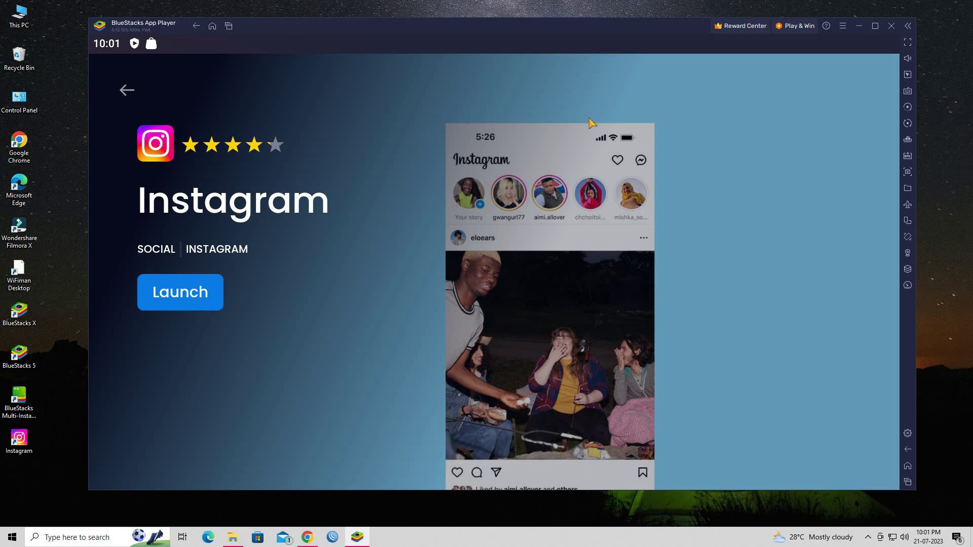
- Leave the Instagram app page and close the BlueStacks App Player, confirming the exit
left_click(34, 442)
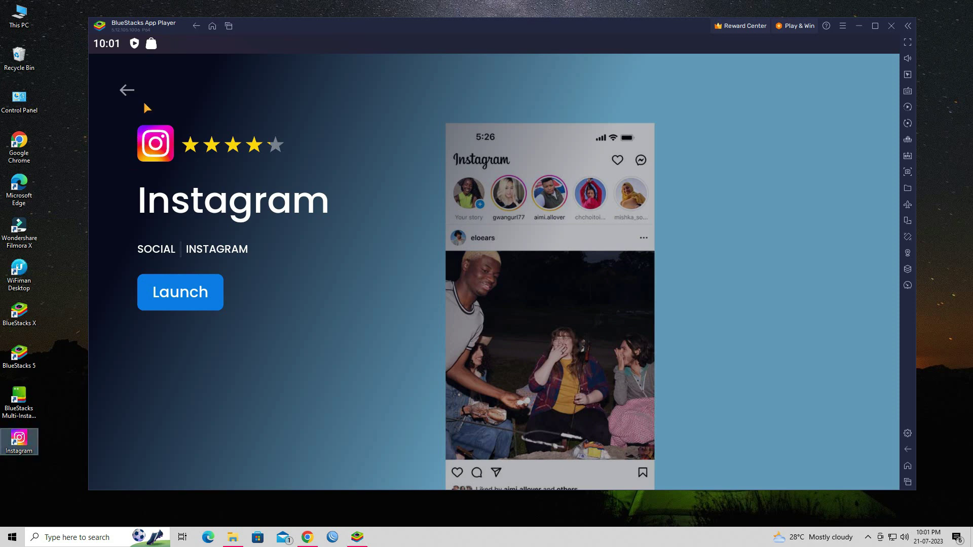
left_click(130, 91)
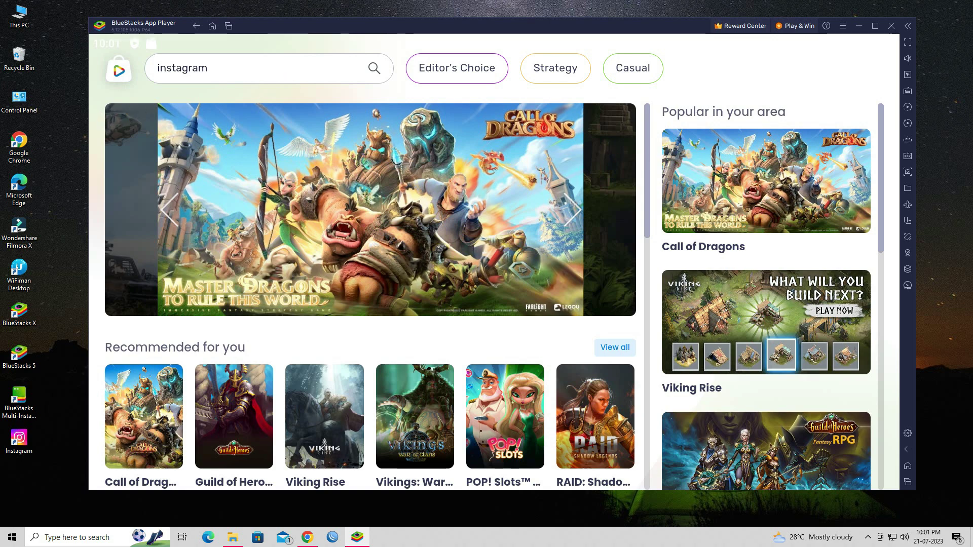
left_click(891, 26)
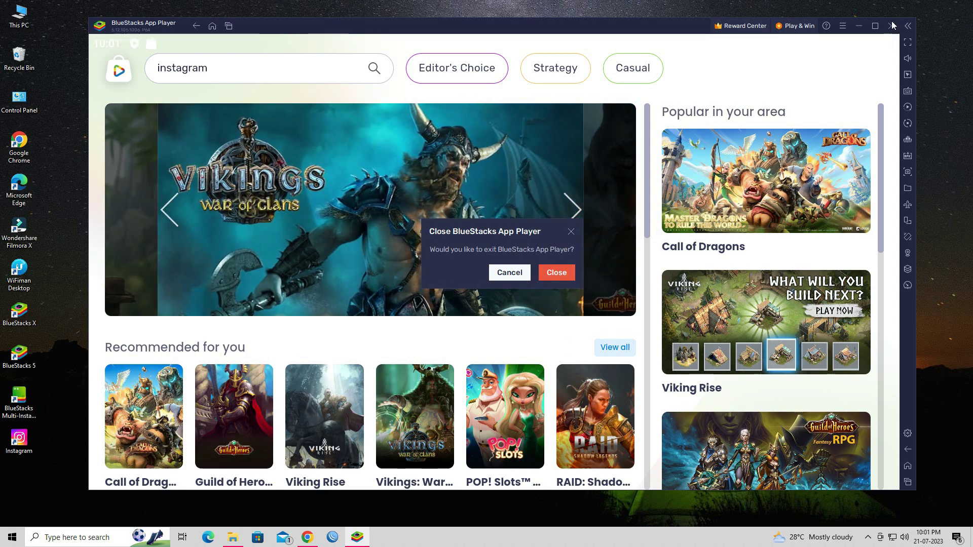
left_click(554, 277)
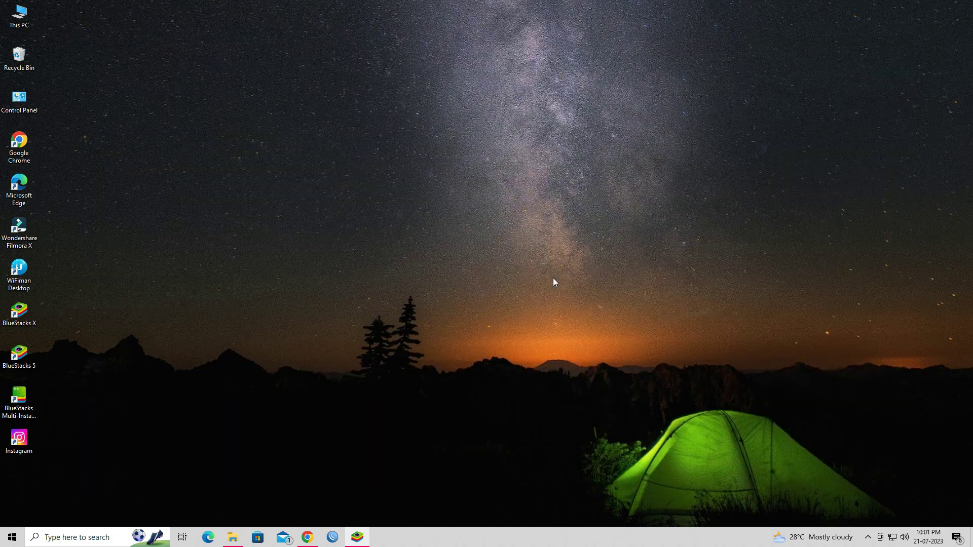
- Refresh the desktop and launch Instagram from its desktop shortcut
right_click(232, 243)
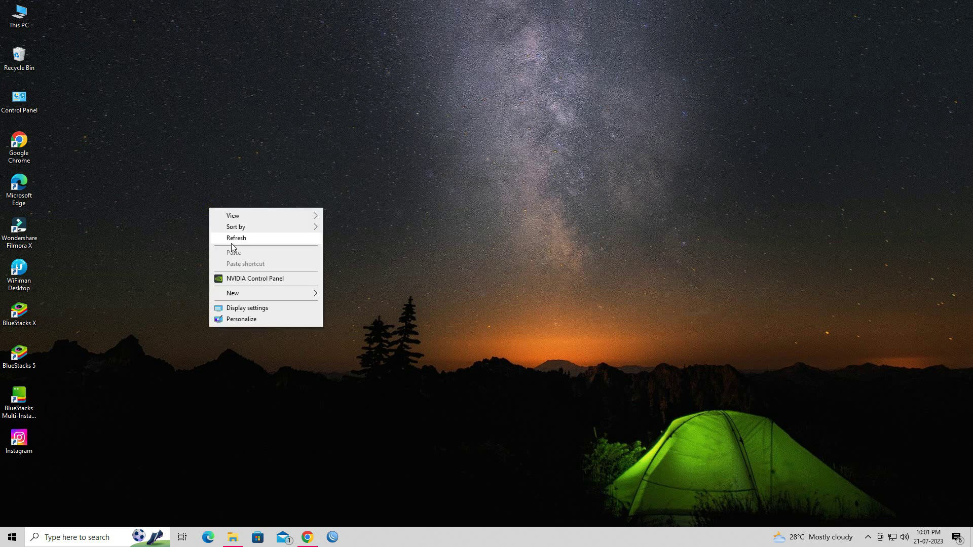
left_click(248, 241)
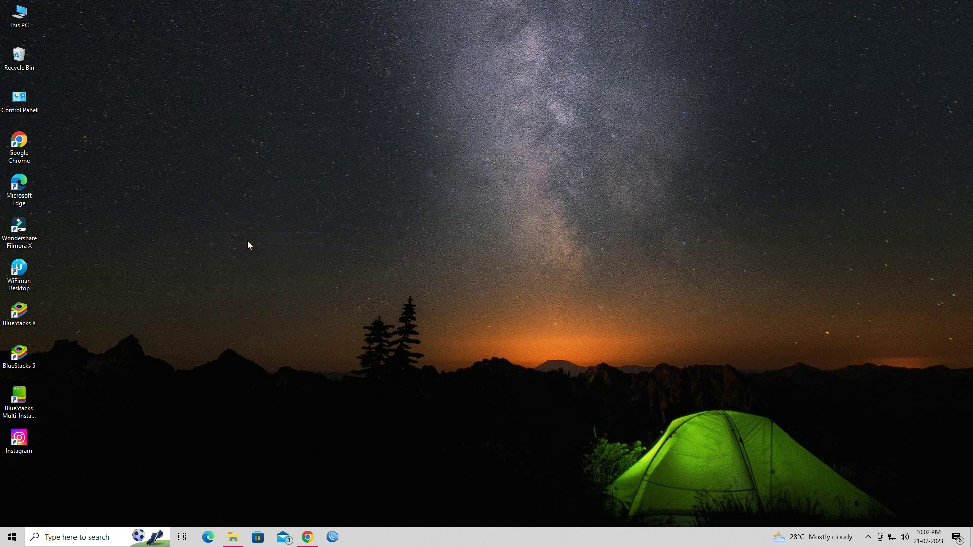
double_click(23, 444)
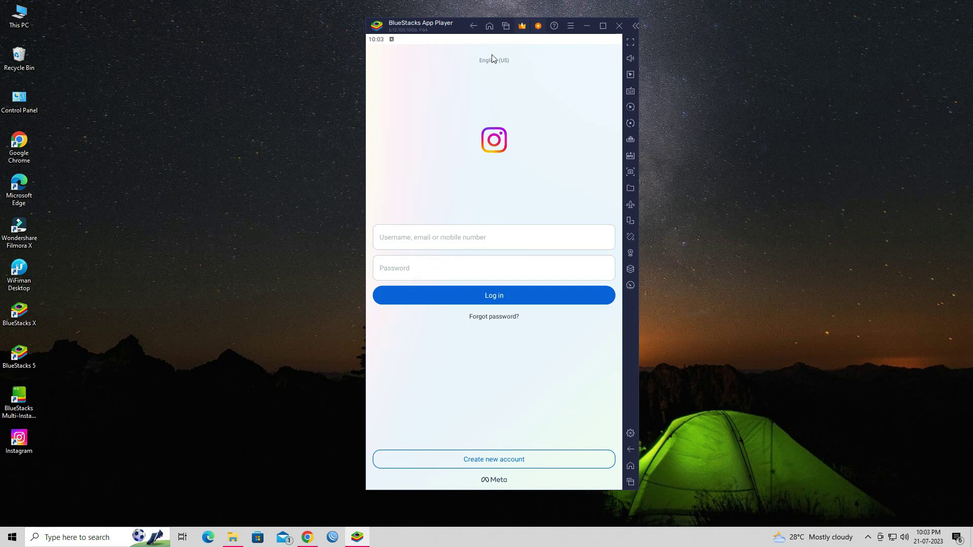
- Return from Instagram to the BlueStacks home screen and exit the app player
left_click(489, 26)
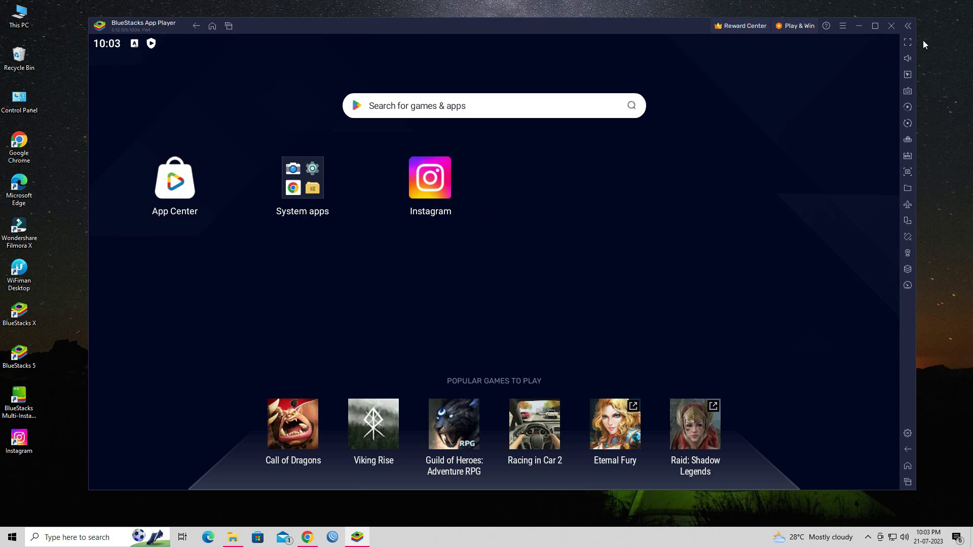
left_click(891, 26)
left_click(572, 269)
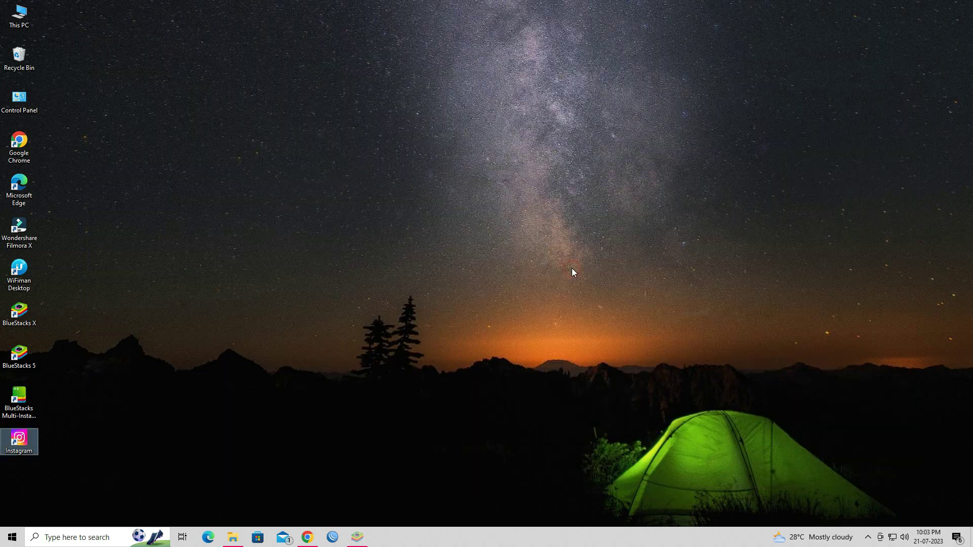